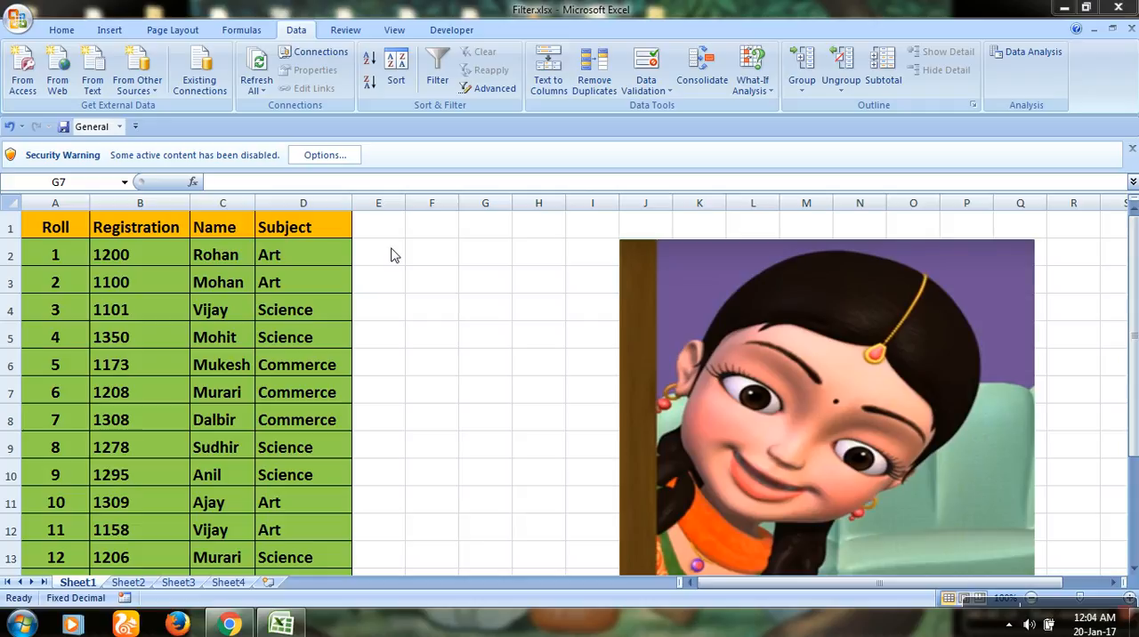
Freeze the header row of the student table above cell A2 and check it by scrolling through the rows
{"action": "left_click", "coordinate": [129, 284]}
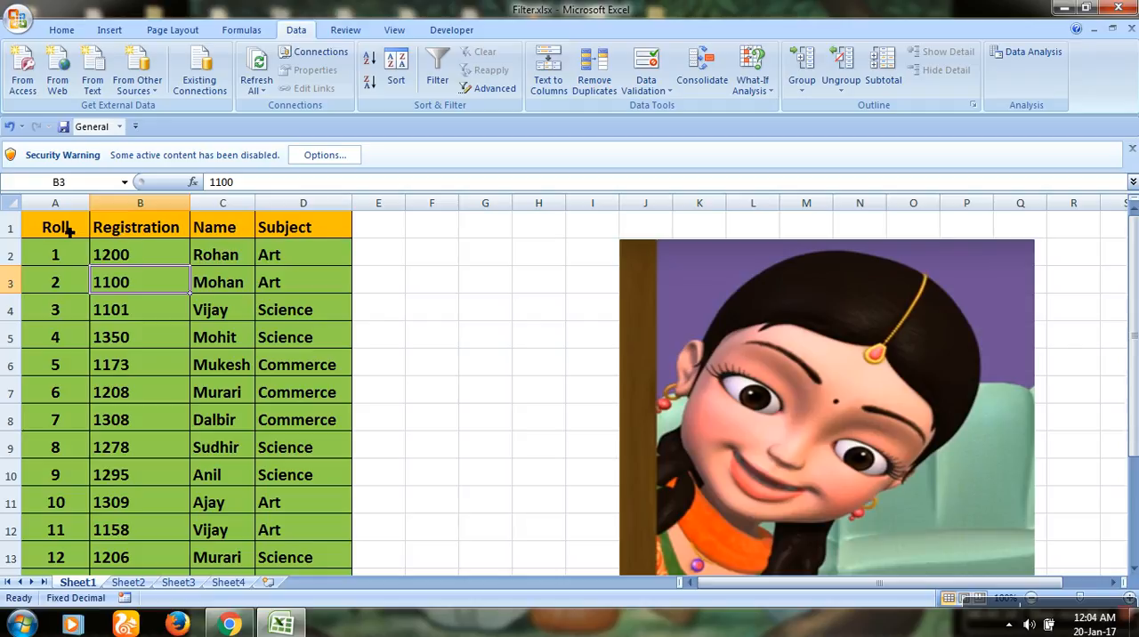
{"action": "left_click", "coordinate": [50, 254]}
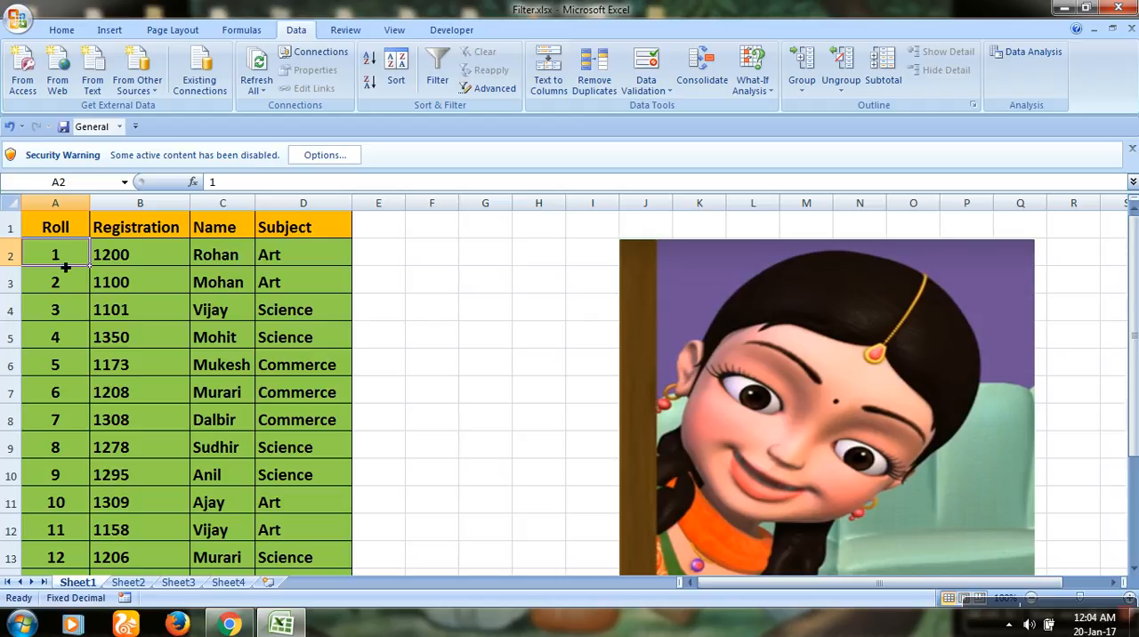
{"action": "left_click", "coordinate": [394, 30]}
{"action": "left_click", "coordinate": [596, 78]}
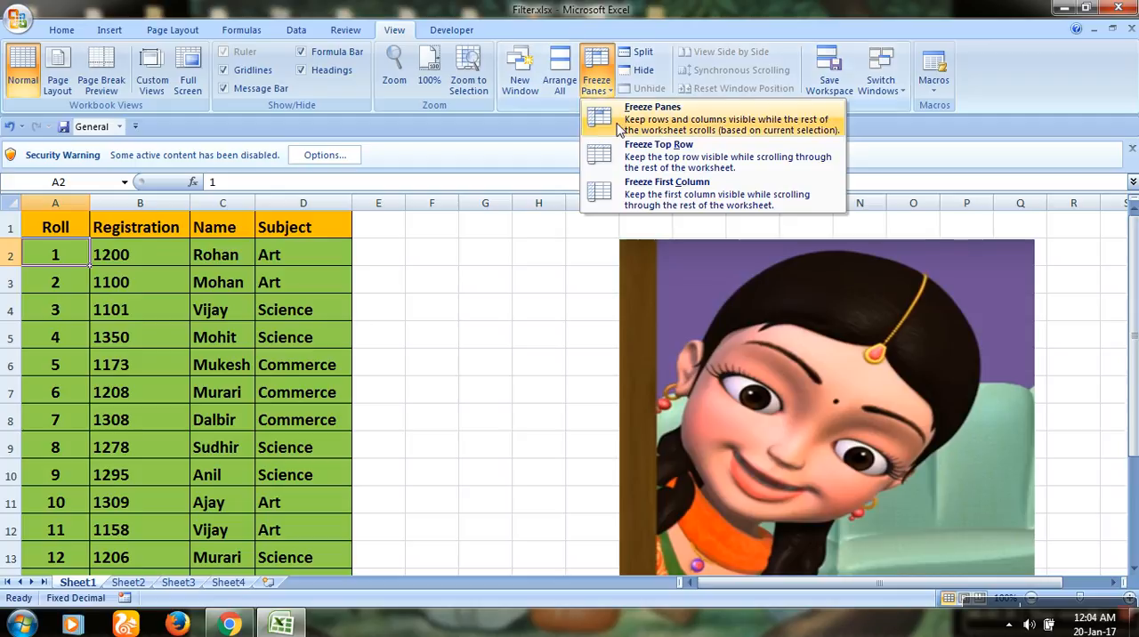
{"action": "left_click", "coordinate": [620, 129]}
{"action": "scroll", "coordinate": [462, 316], "scroll_direction": "down", "scroll_amount": 5}
{"action": "scroll", "coordinate": [462, 315], "scroll_direction": "up", "scroll_amount": 5}
{"action": "scroll", "coordinate": [466, 314], "scroll_direction": "down", "scroll_amount": 5}
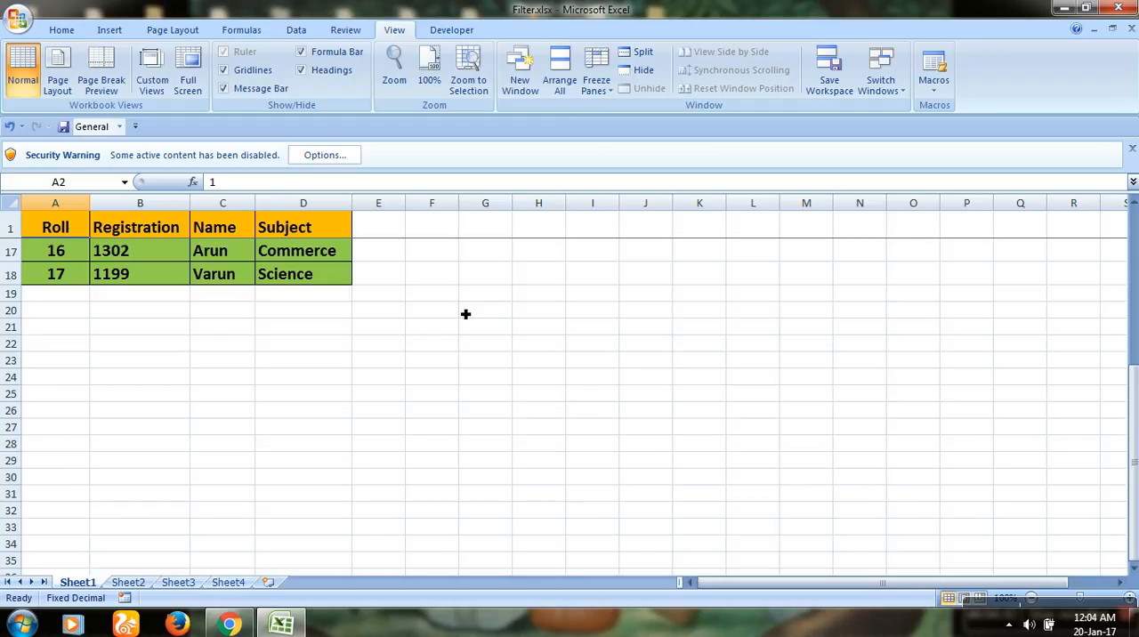
{"action": "scroll", "coordinate": [452, 330], "scroll_direction": "down", "scroll_amount": 1}
{"action": "scroll", "coordinate": [449, 330], "scroll_direction": "up", "scroll_amount": 6}
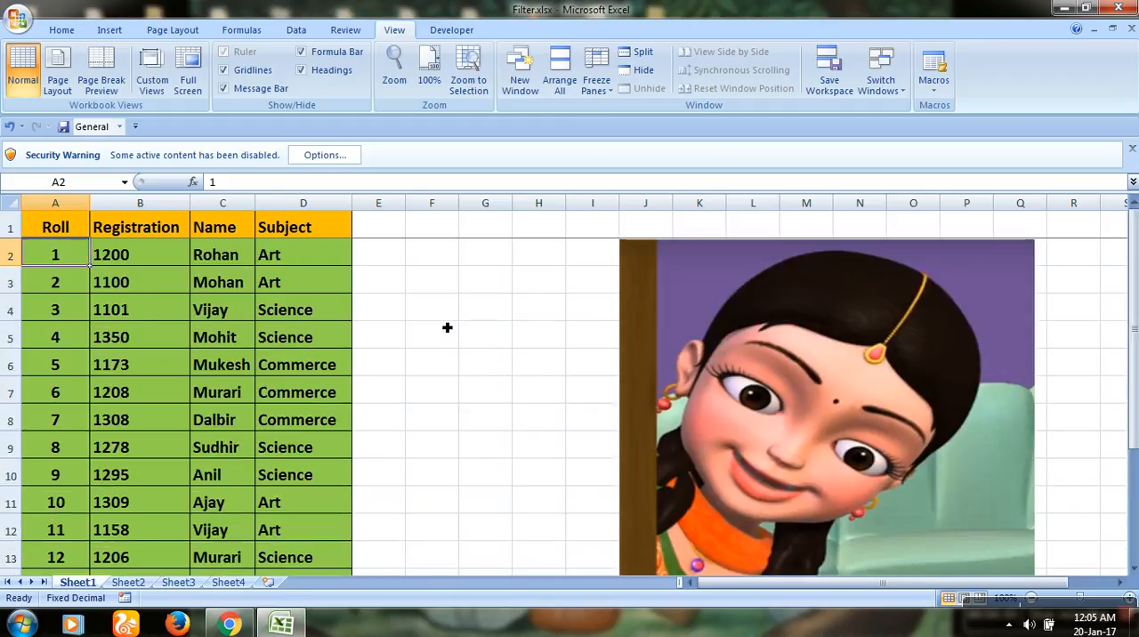
{"action": "left_click", "coordinate": [446, 330]}
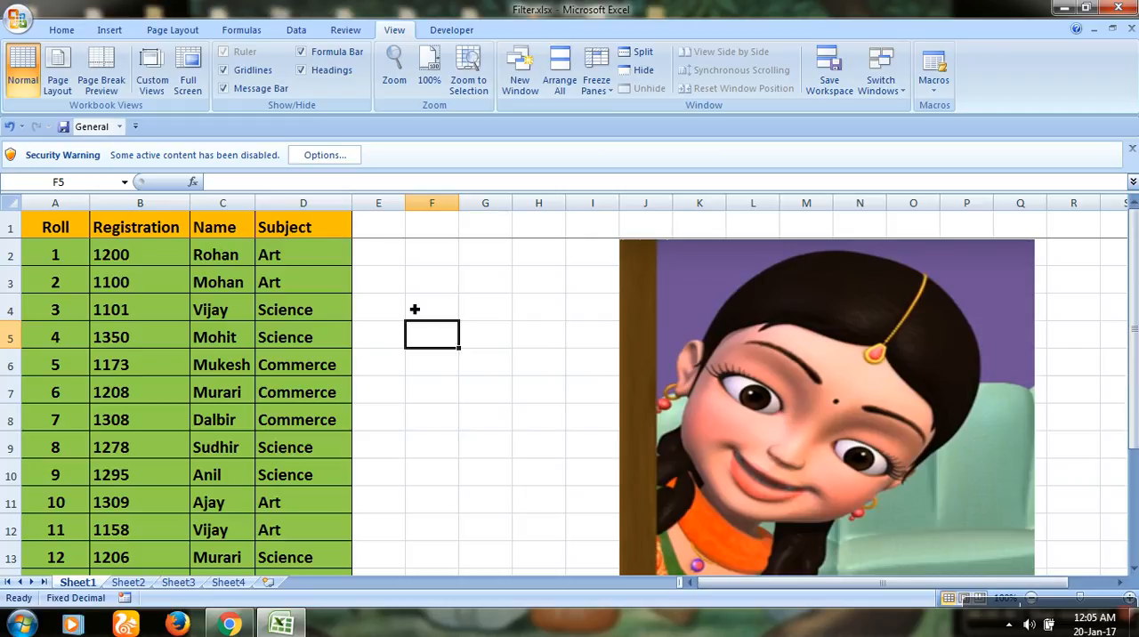
Apply a filter to the Subject column, range D1:D18
{"action": "double_click", "coordinate": [301, 227]}
{"action": "key", "text": "Escape"}
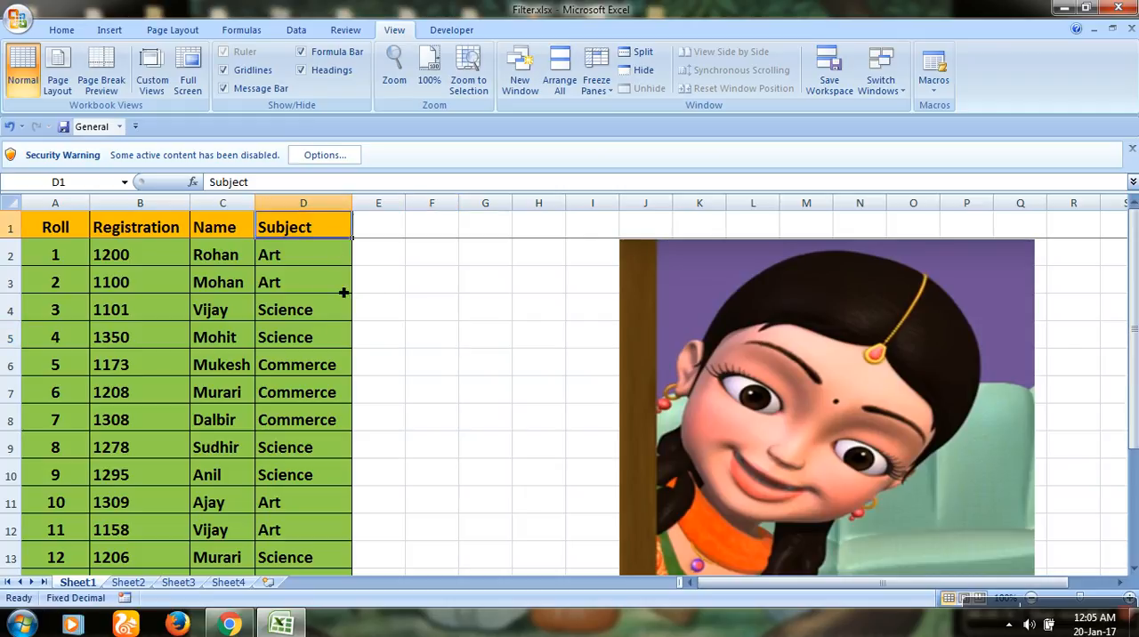
{"action": "left_click_drag", "start_coordinate": [317, 228], "coordinate": [318, 532]}
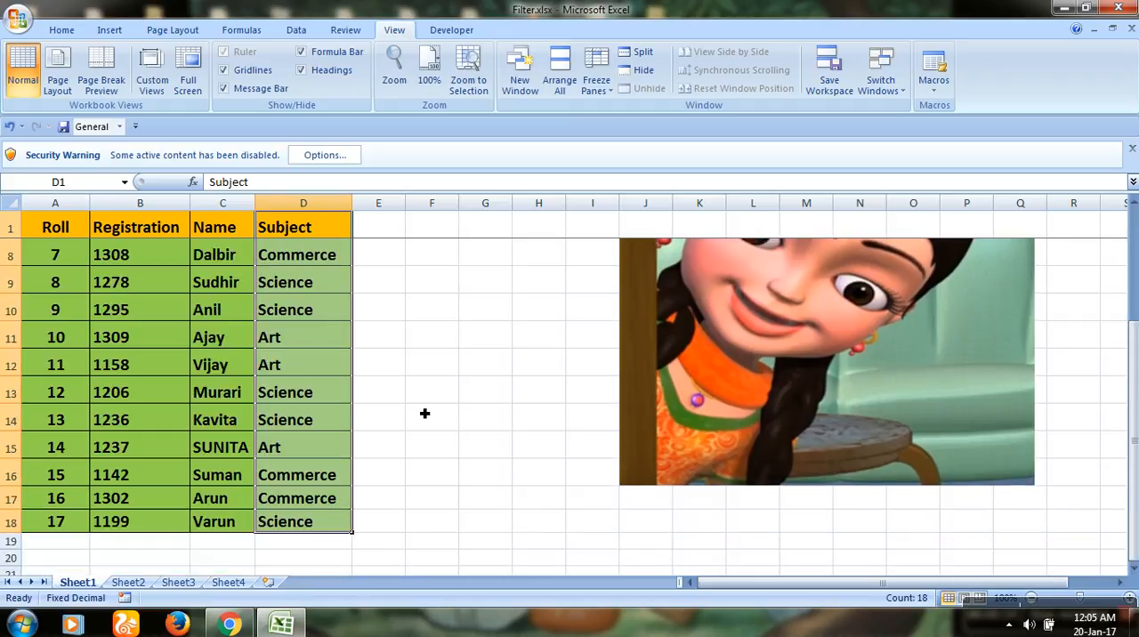
{"action": "left_click", "coordinate": [300, 32]}
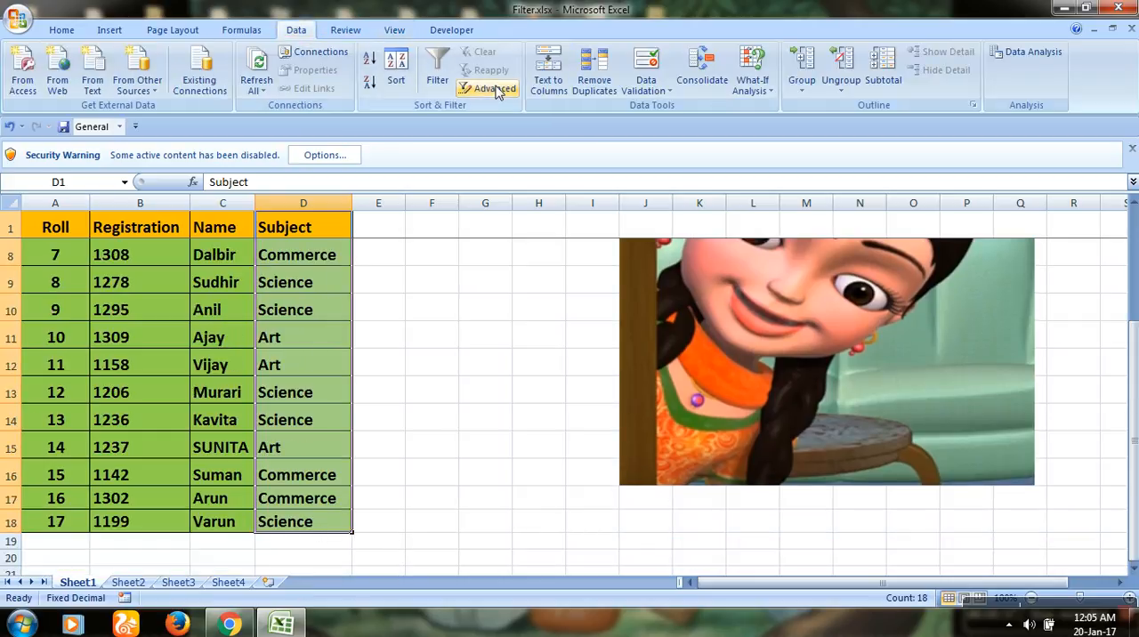
{"action": "left_click", "coordinate": [437, 71]}
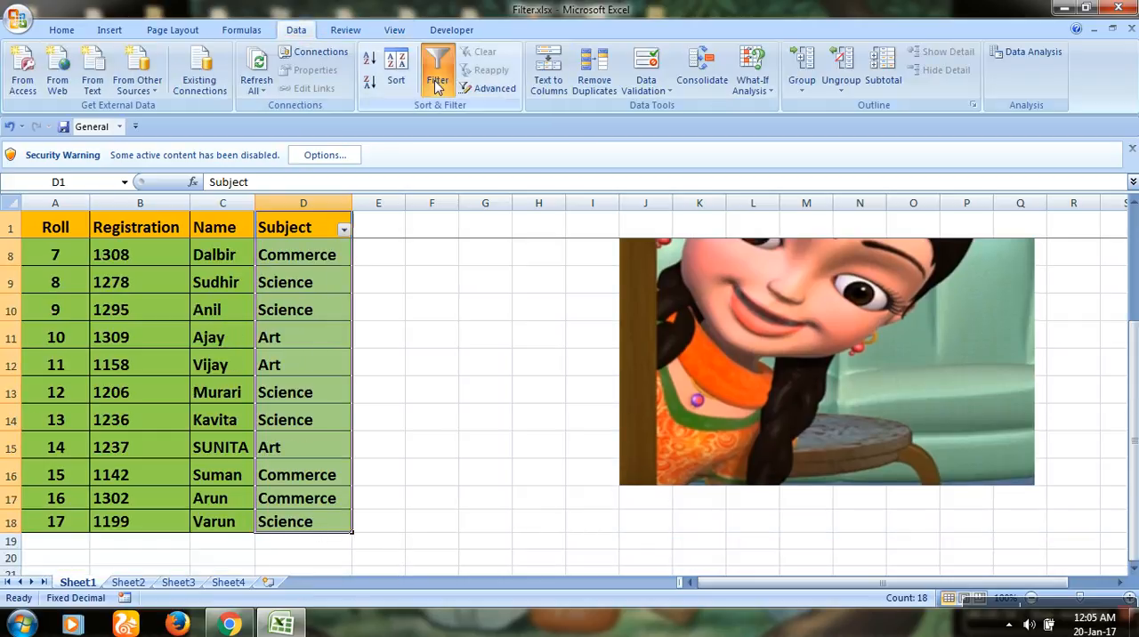
Filter the Subject column to exclude Science, and exclude Commerce as well so only Art rows are shown
{"action": "left_click", "coordinate": [344, 232]}
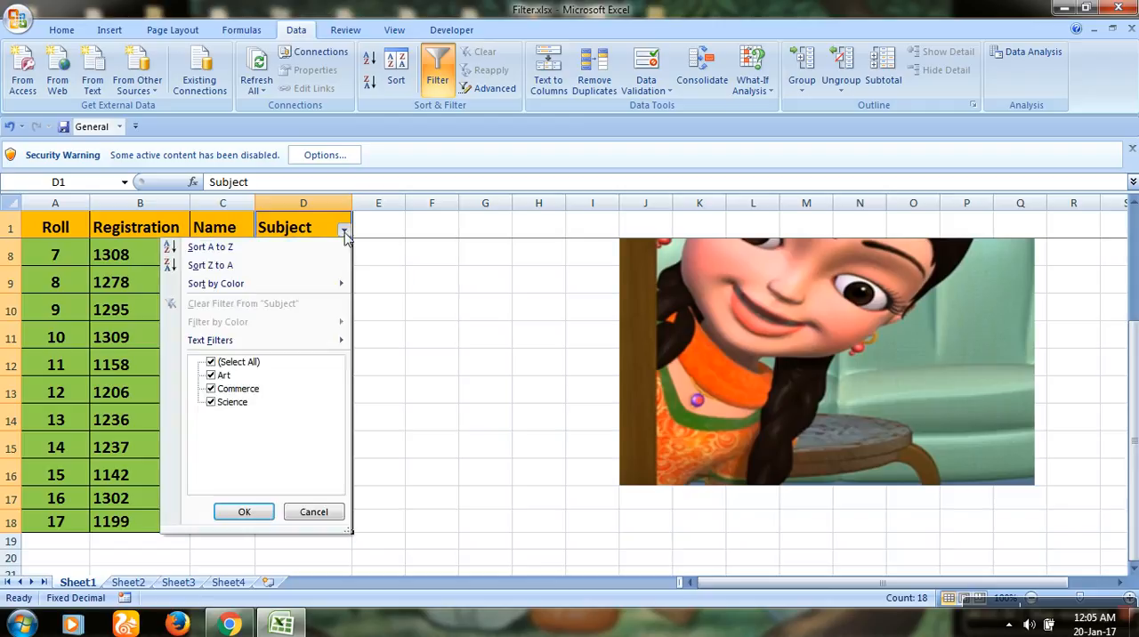
{"action": "left_click", "coordinate": [211, 401]}
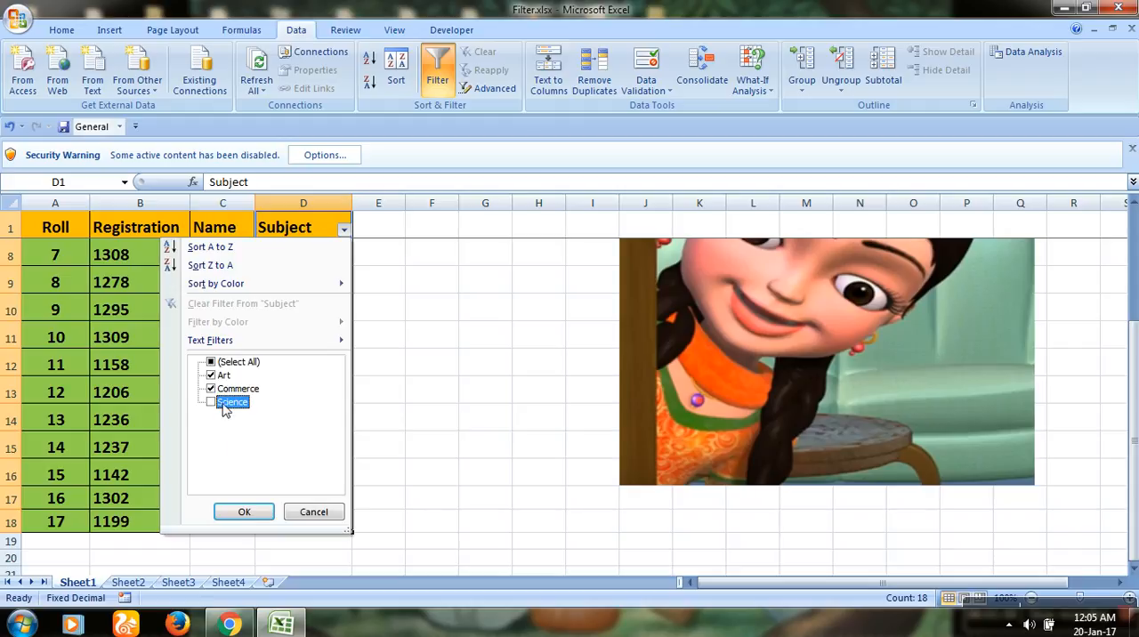
{"action": "left_click", "coordinate": [246, 512]}
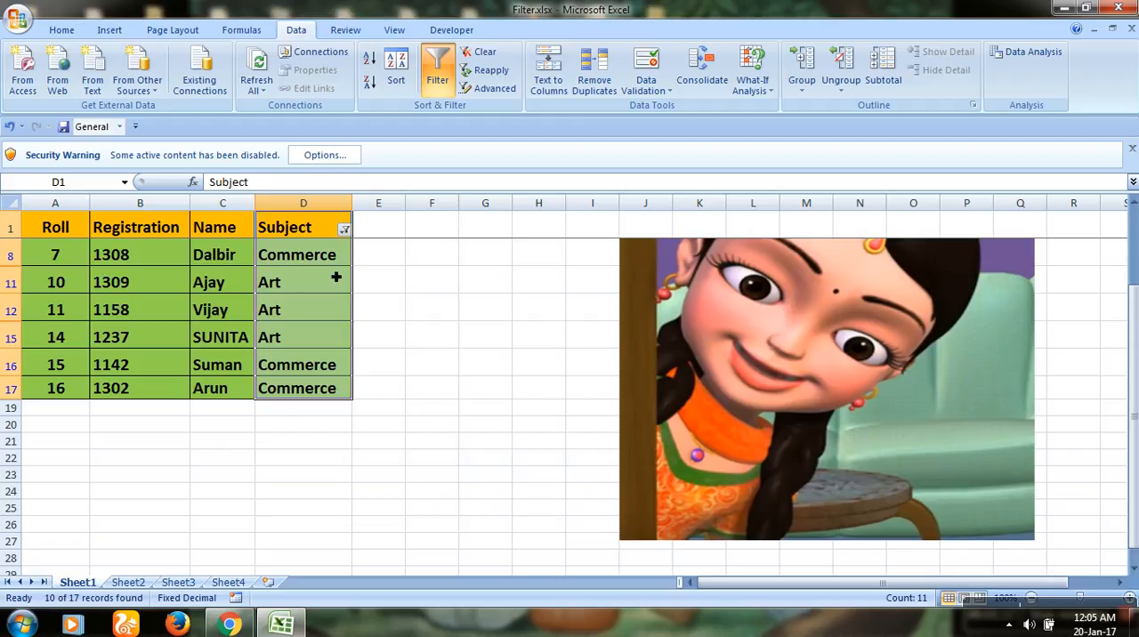
{"action": "left_click", "coordinate": [343, 231]}
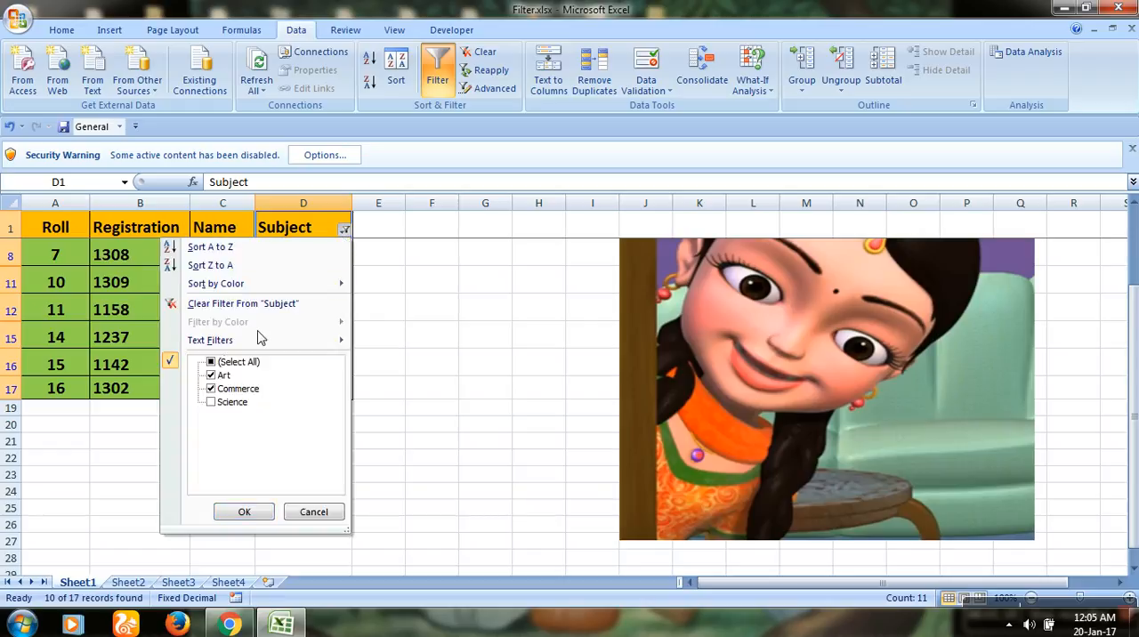
{"action": "left_click", "coordinate": [211, 389]}
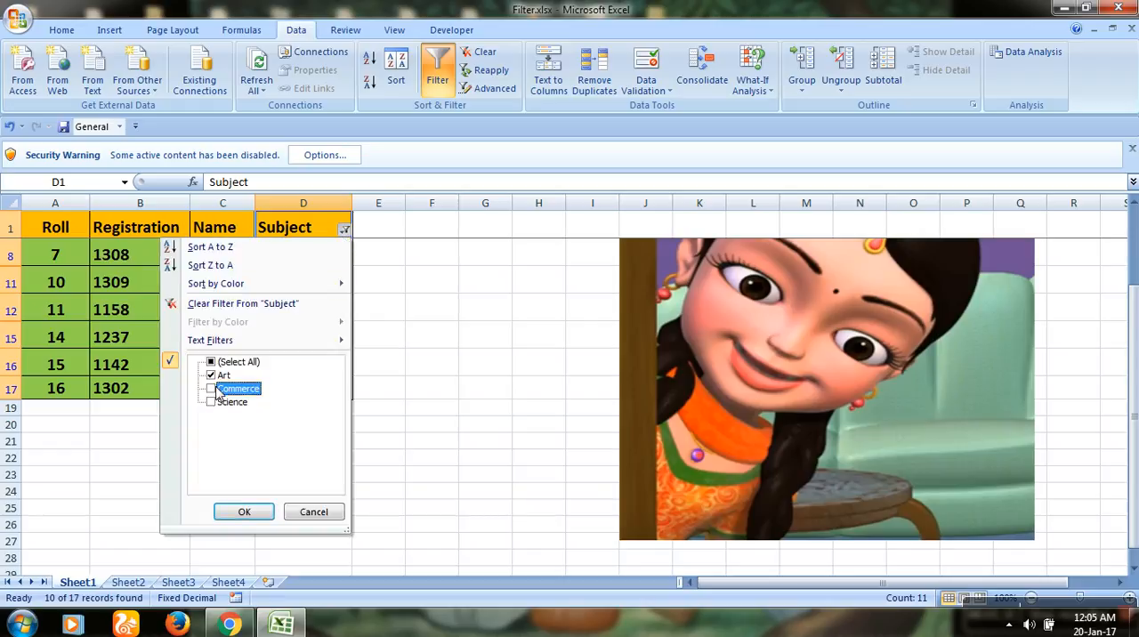
{"action": "left_click", "coordinate": [239, 523]}
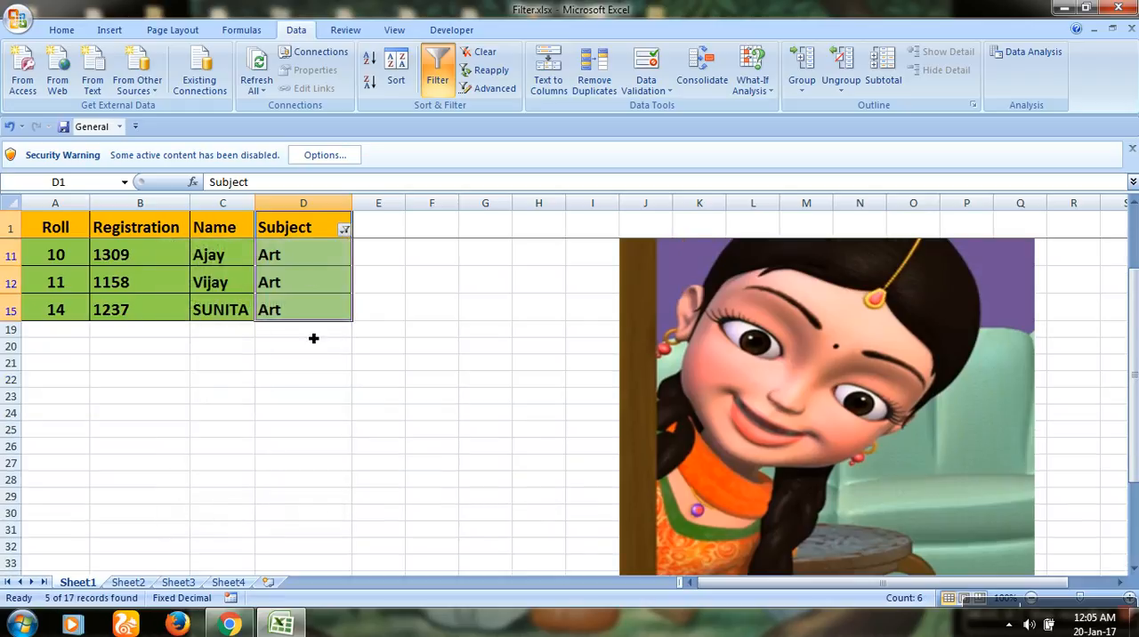
Switch the Subject filter from Art to Science only, and add Commerce to the displayed subjects
{"action": "left_click", "coordinate": [344, 231]}
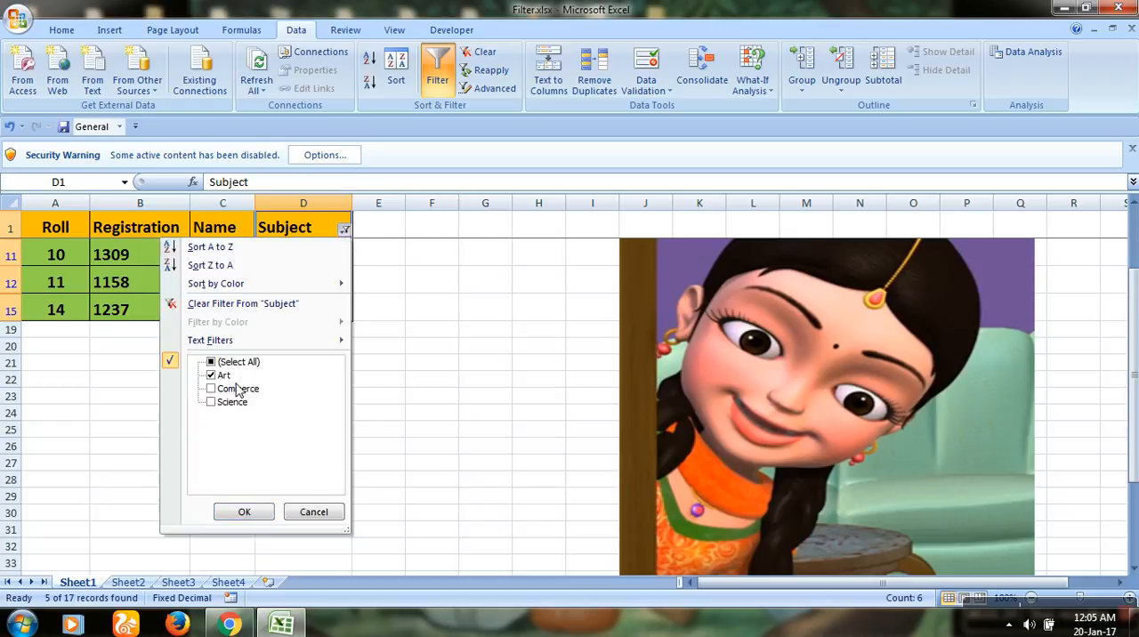
{"action": "left_click", "coordinate": [211, 402]}
{"action": "left_click", "coordinate": [214, 376]}
{"action": "left_click", "coordinate": [257, 517]}
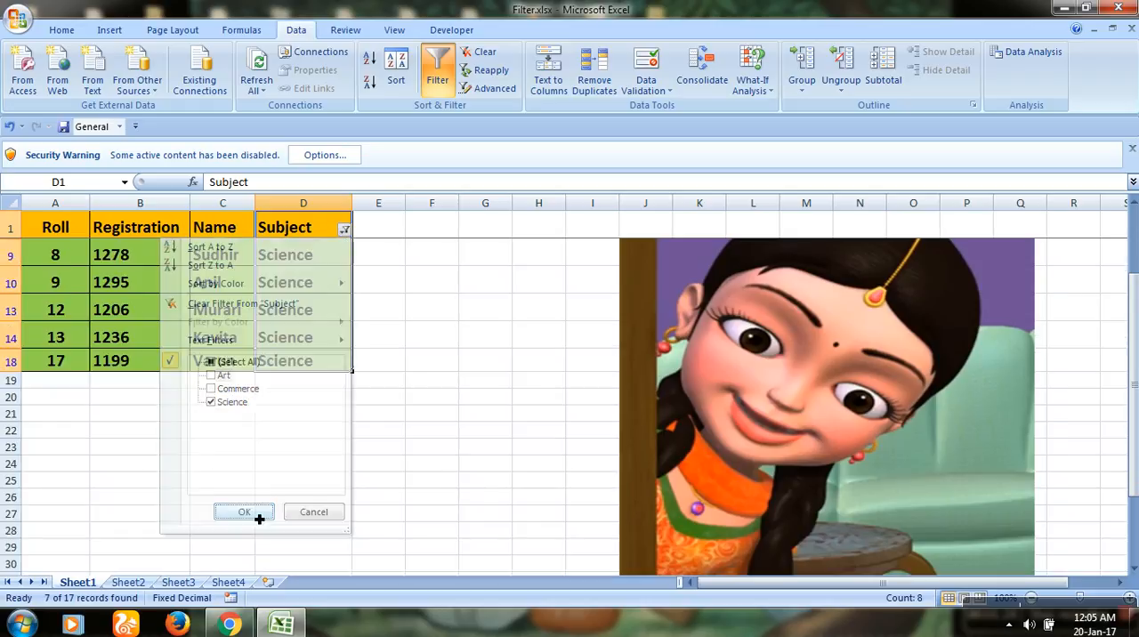
{"action": "left_click", "coordinate": [344, 229]}
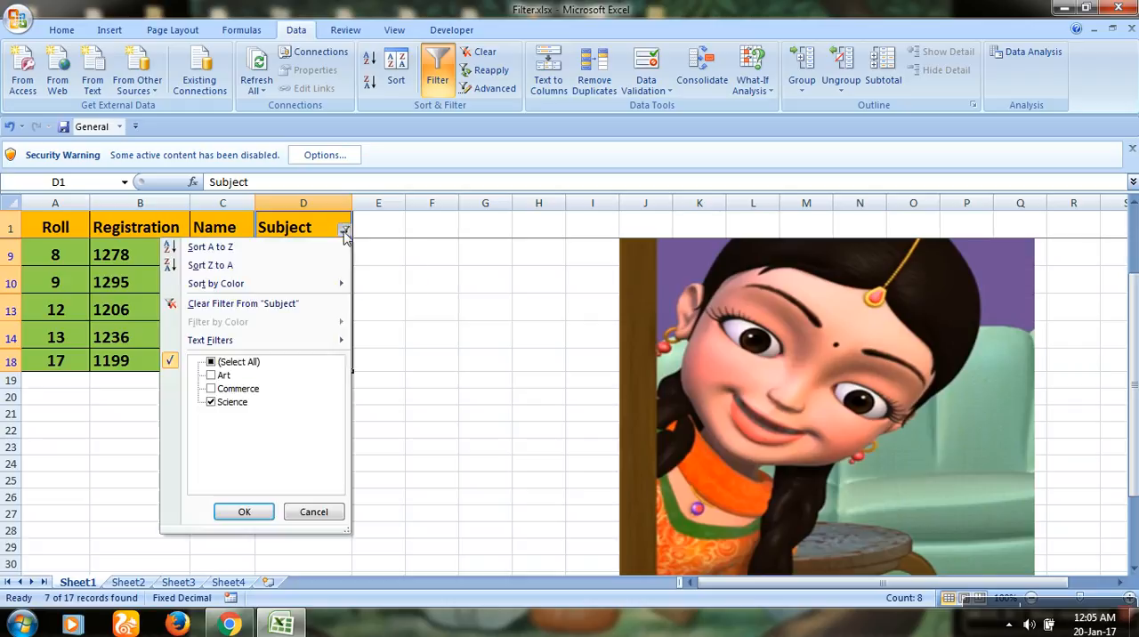
{"action": "left_click", "coordinate": [211, 390]}
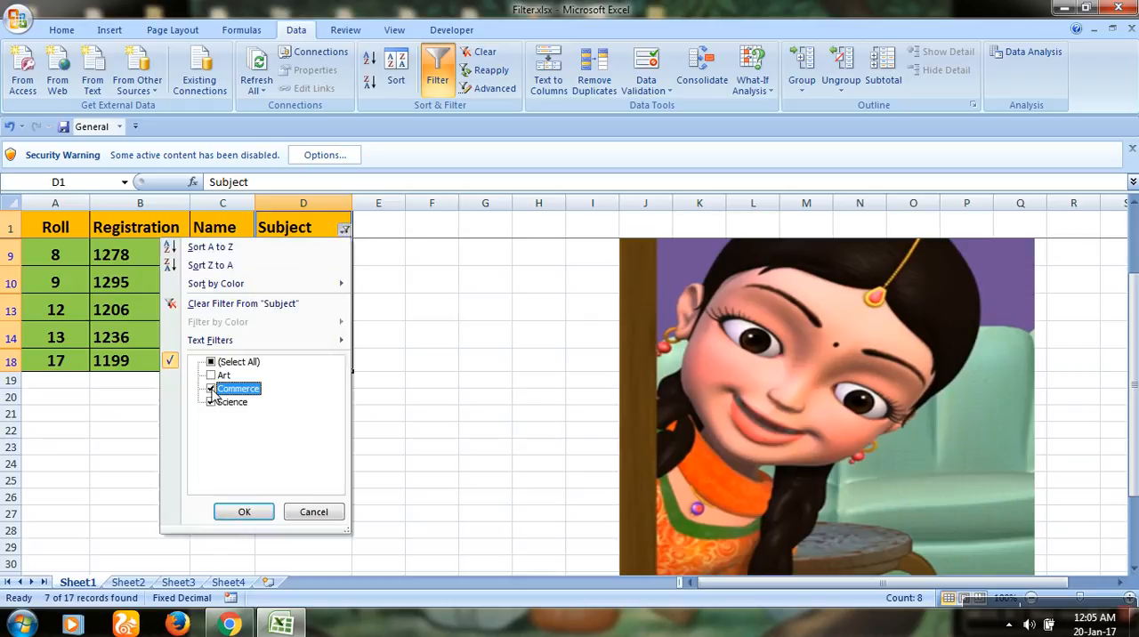
{"action": "left_click", "coordinate": [250, 512]}
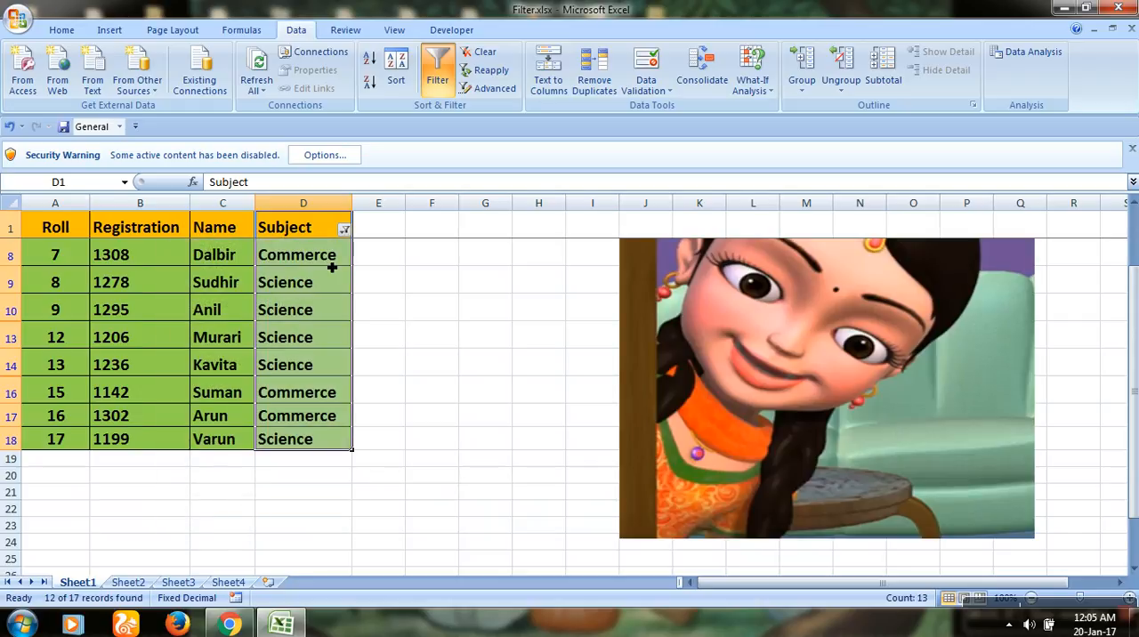
Select all subjects in the Subject filter to show every row, and deselect the column
{"action": "left_click", "coordinate": [343, 232]}
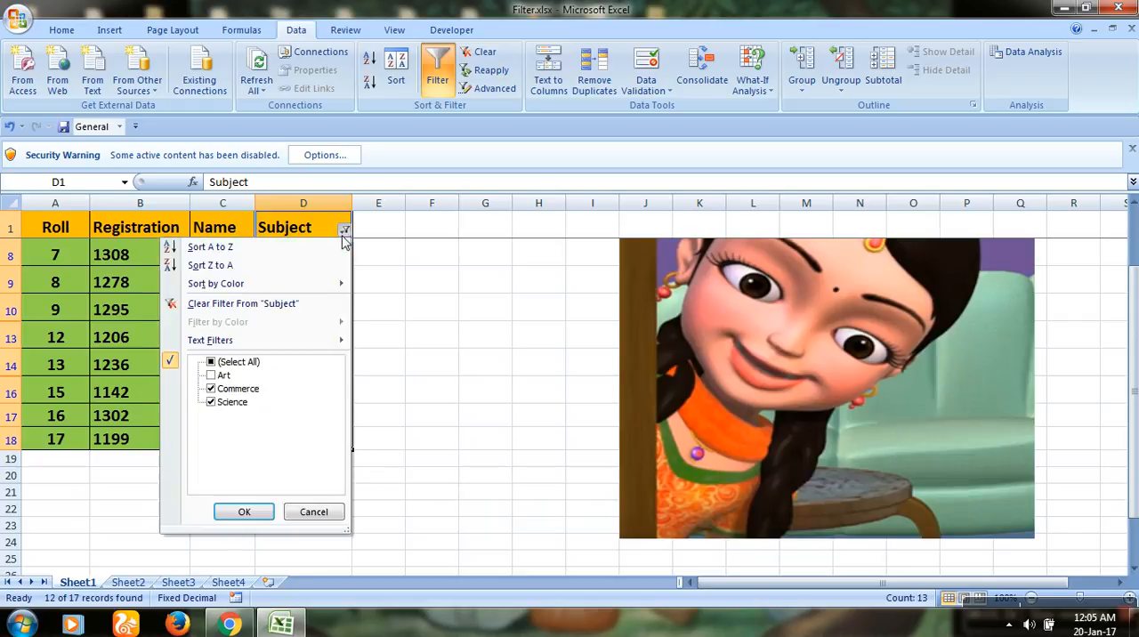
{"action": "left_click", "coordinate": [217, 364]}
{"action": "left_click", "coordinate": [247, 516]}
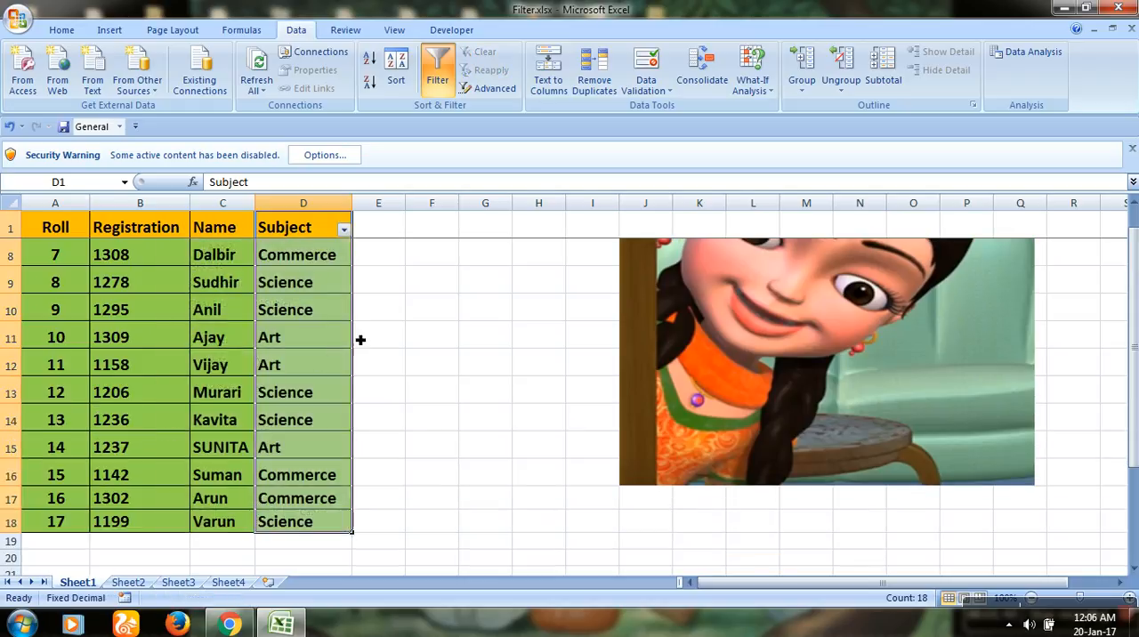
{"action": "left_click", "coordinate": [408, 307]}
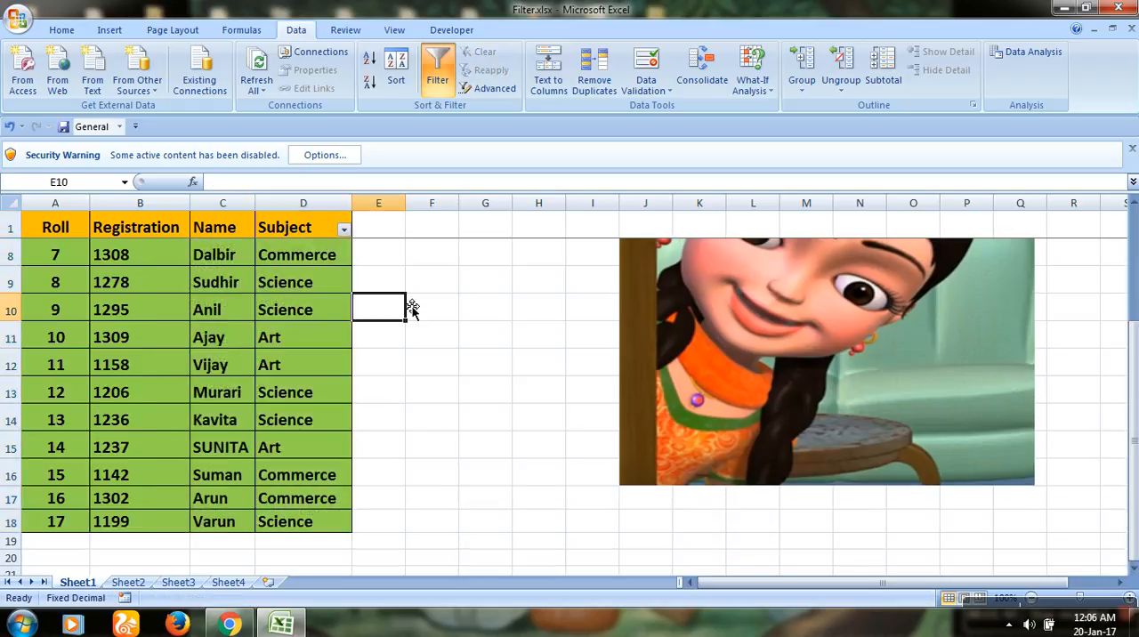
Remove the filter from the Subject column and apply a filter to the Registration column, range B1:B18
{"action": "left_click", "coordinate": [144, 233]}
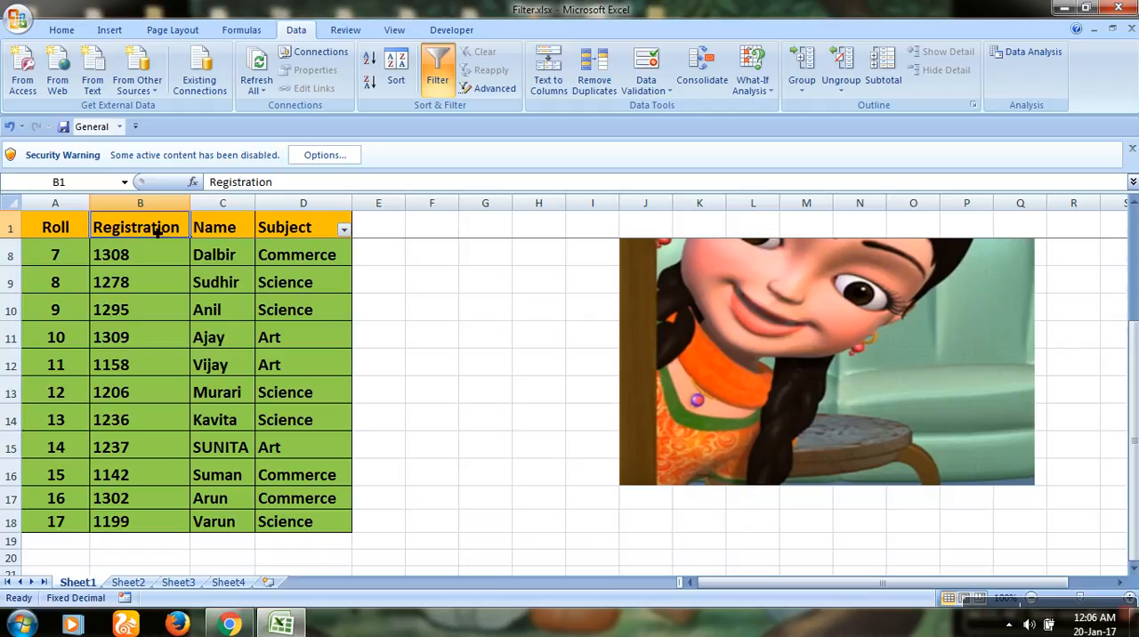
{"action": "left_click_drag", "start_coordinate": [156, 229], "coordinate": [145, 391]}
{"action": "scroll", "coordinate": [152, 375], "scroll_direction": "down", "scroll_amount": 2}
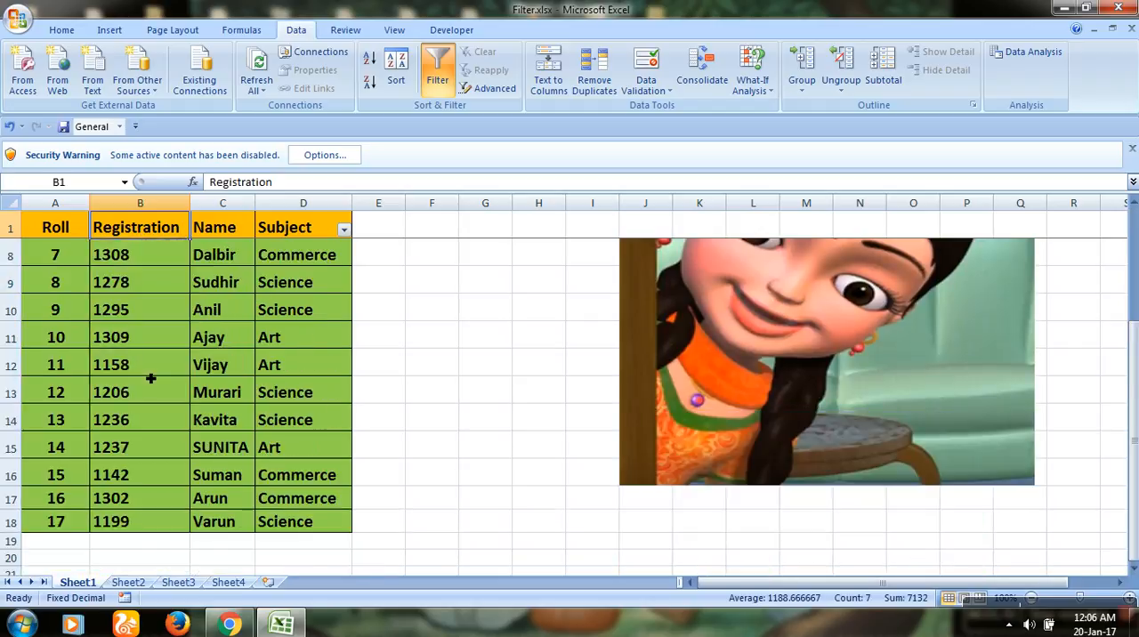
{"action": "left_click_drag", "start_coordinate": [127, 525], "coordinate": [175, 180]}
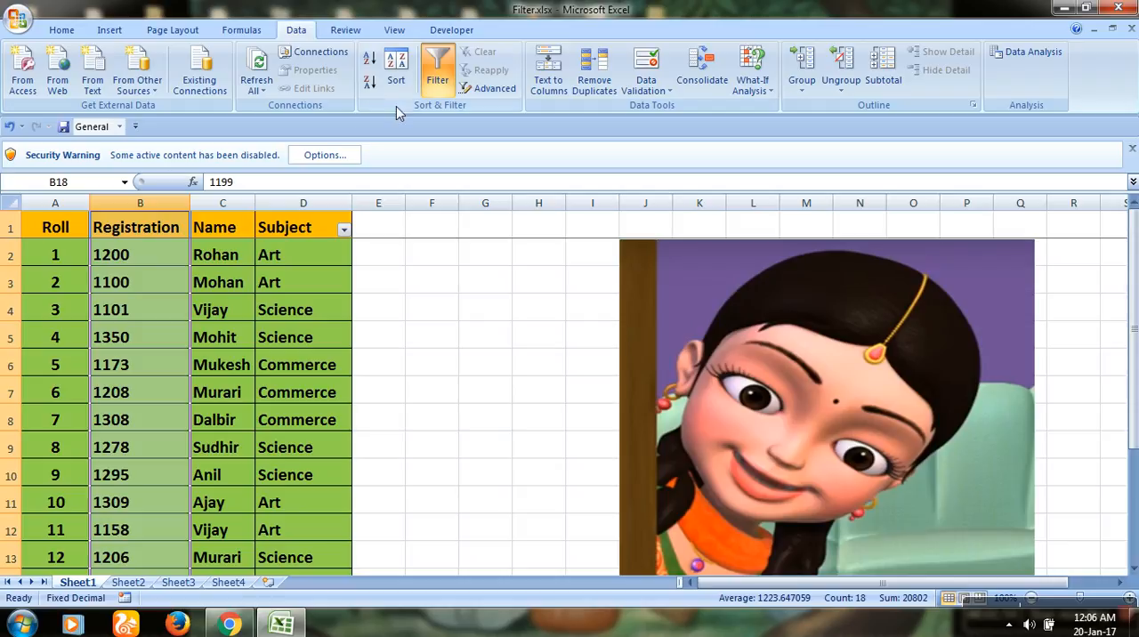
{"action": "left_click", "coordinate": [447, 82]}
{"action": "left_click", "coordinate": [438, 80]}
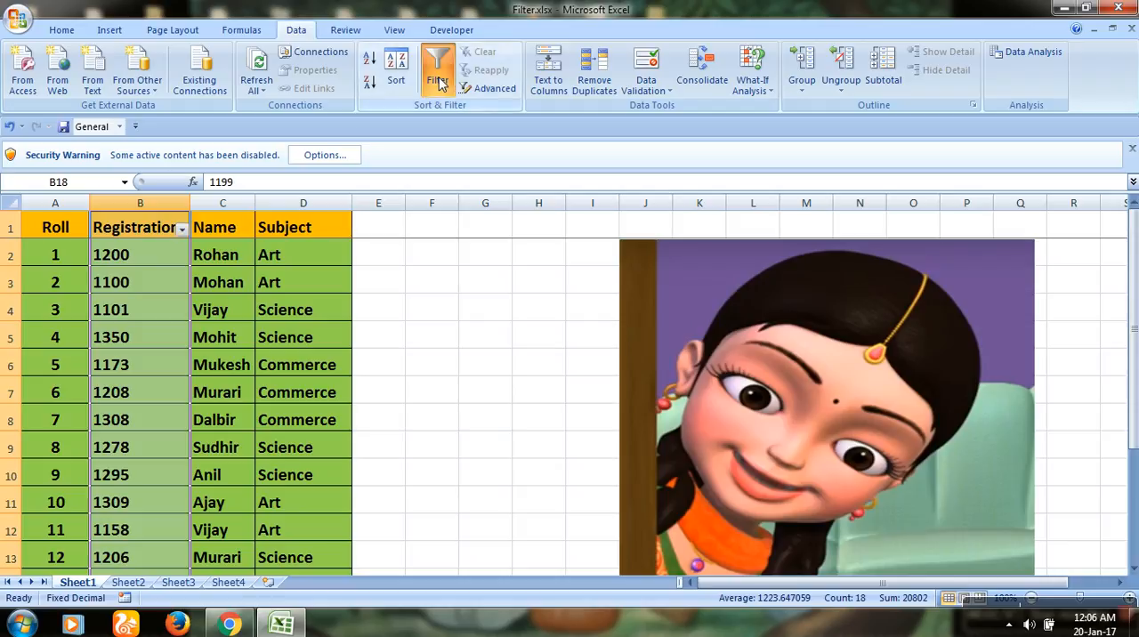
Filter the Registration column with a custom number filter: greater than 1199 and less than 1300
{"action": "left_click", "coordinate": [181, 230]}
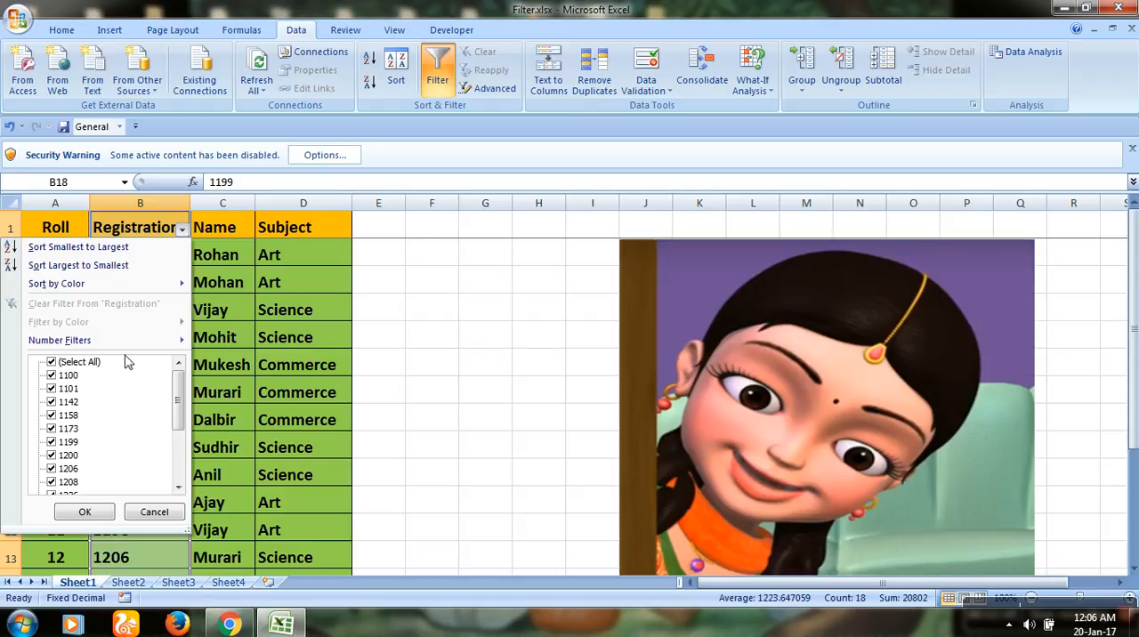
{"action": "mouse_move", "coordinate": [98, 348]}
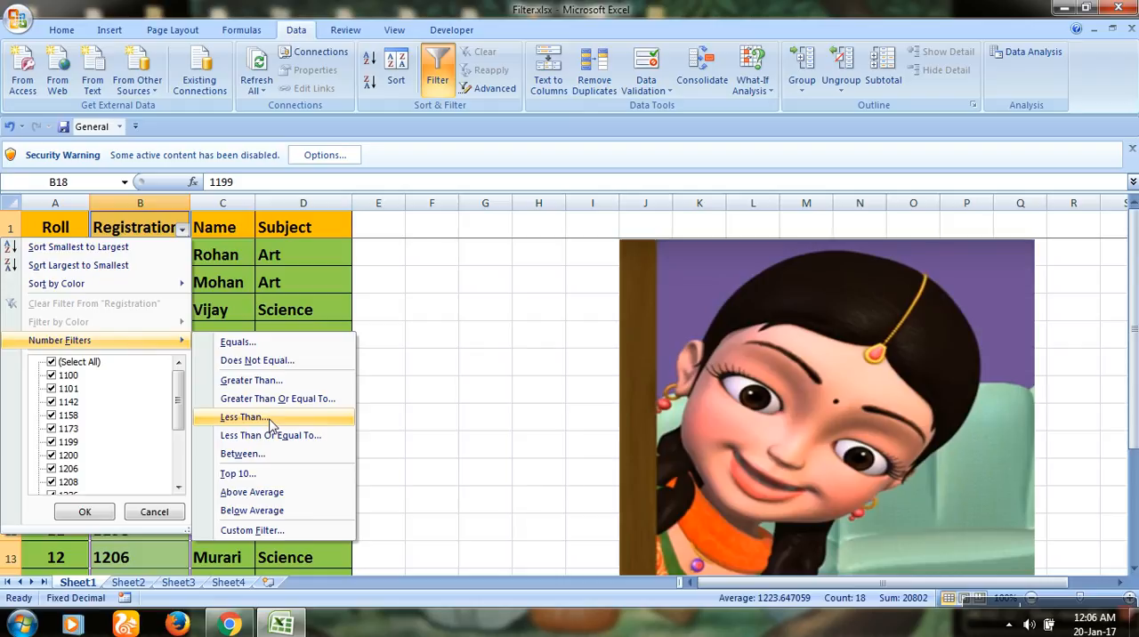
{"action": "left_click", "coordinate": [286, 380]}
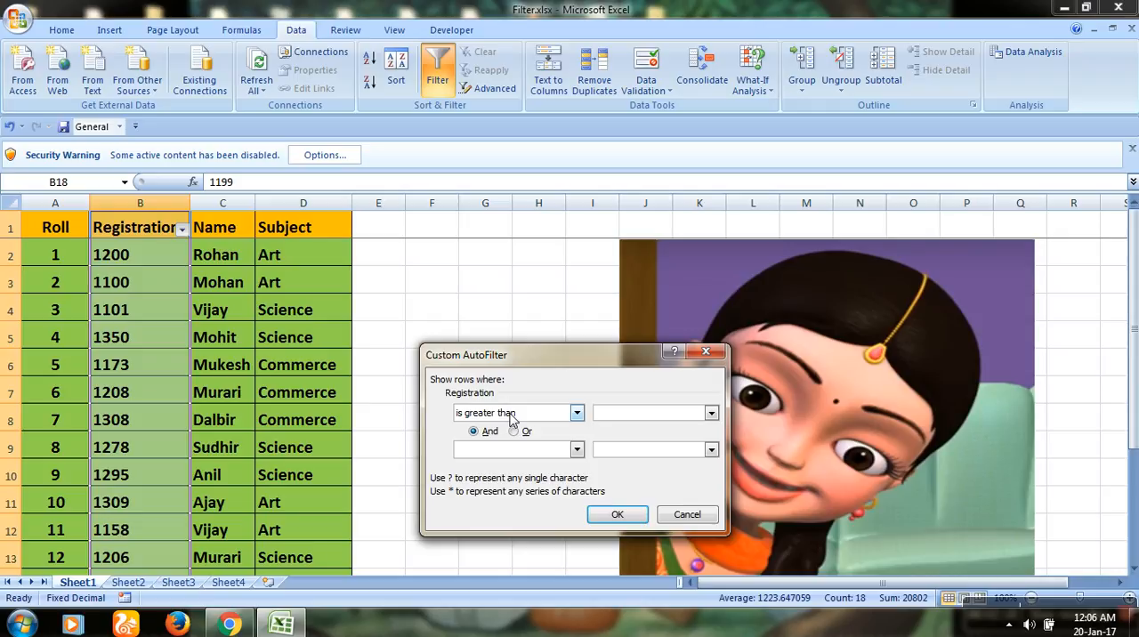
{"action": "type", "text": "1199"}
{"action": "left_click", "coordinate": [512, 452]}
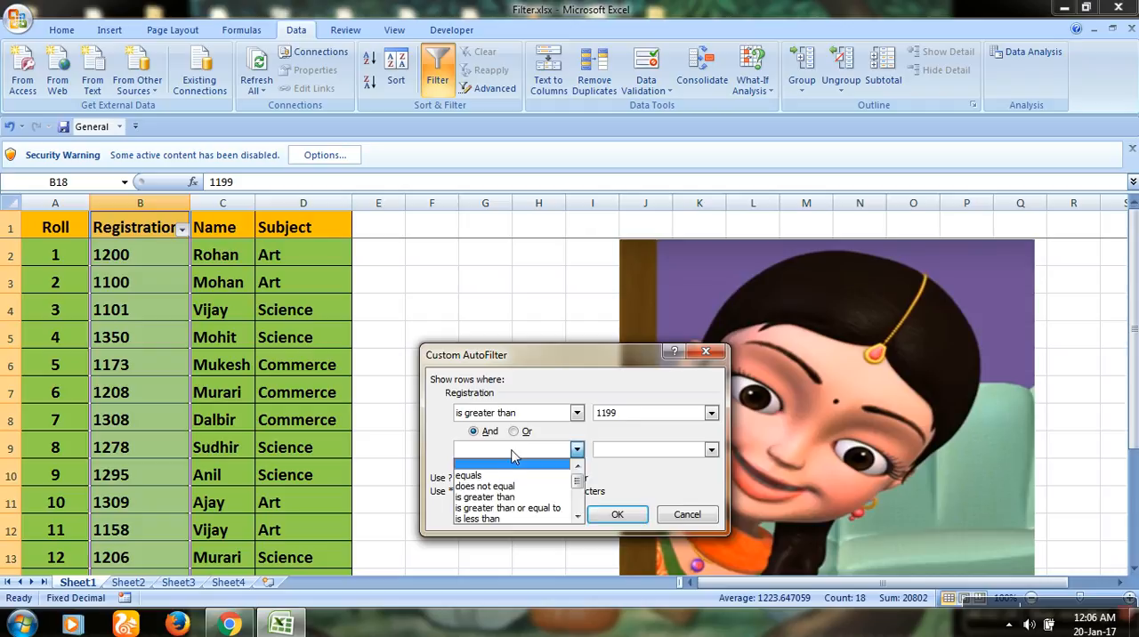
{"action": "left_click", "coordinate": [509, 519]}
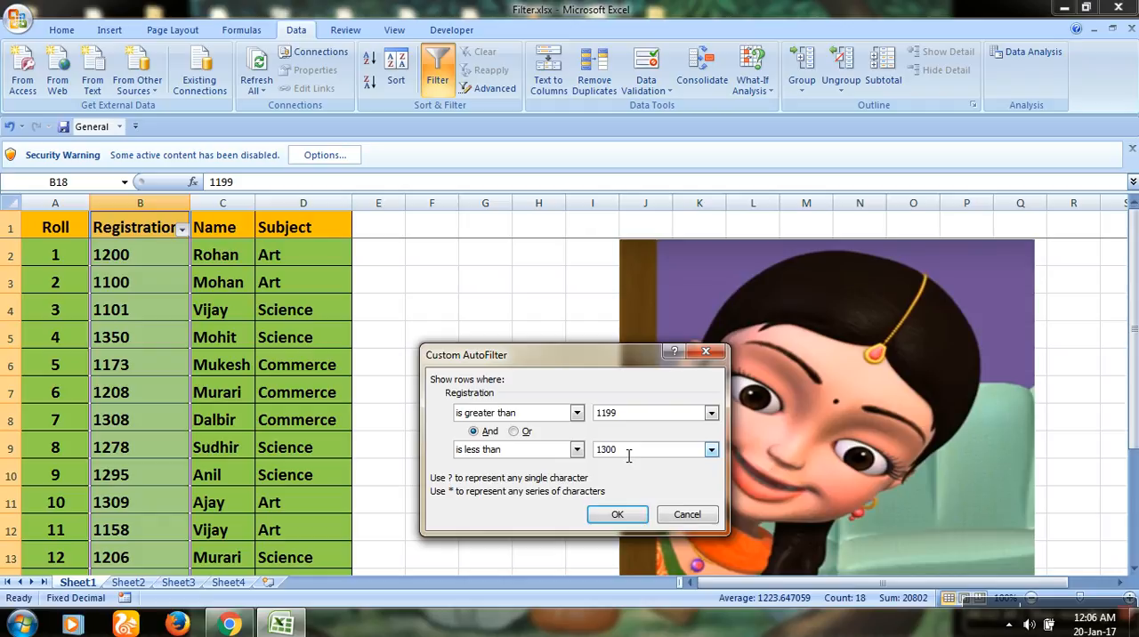
{"action": "left_click", "coordinate": [618, 514]}
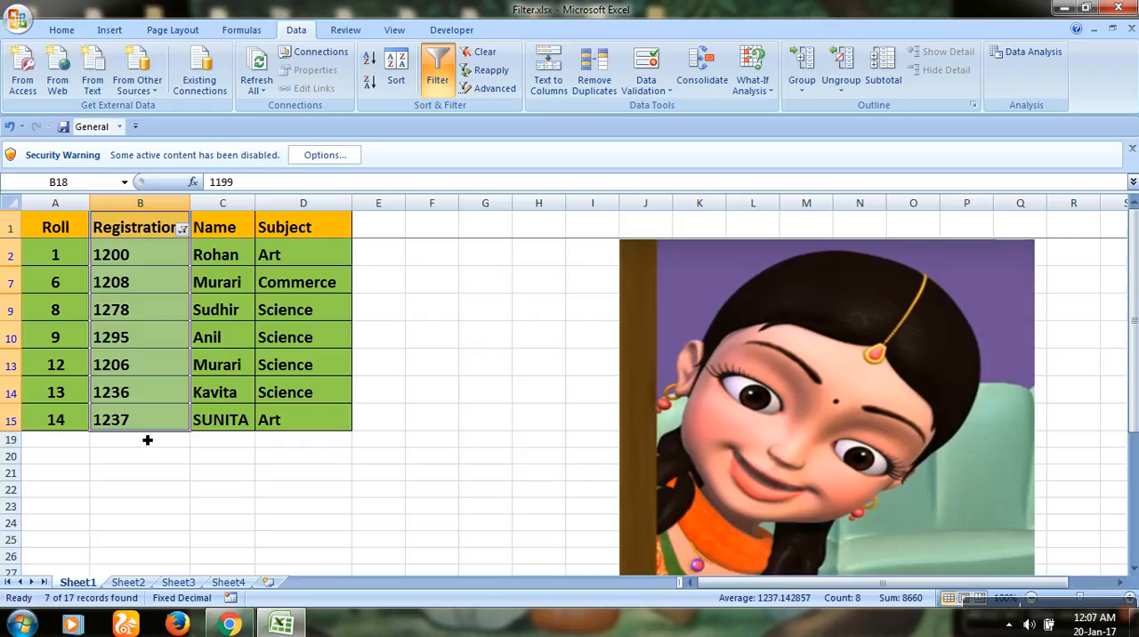
Replace the Registration filter with a single Greater Than number filter that keeps only registrations in the 1300s
{"action": "left_click", "coordinate": [182, 229]}
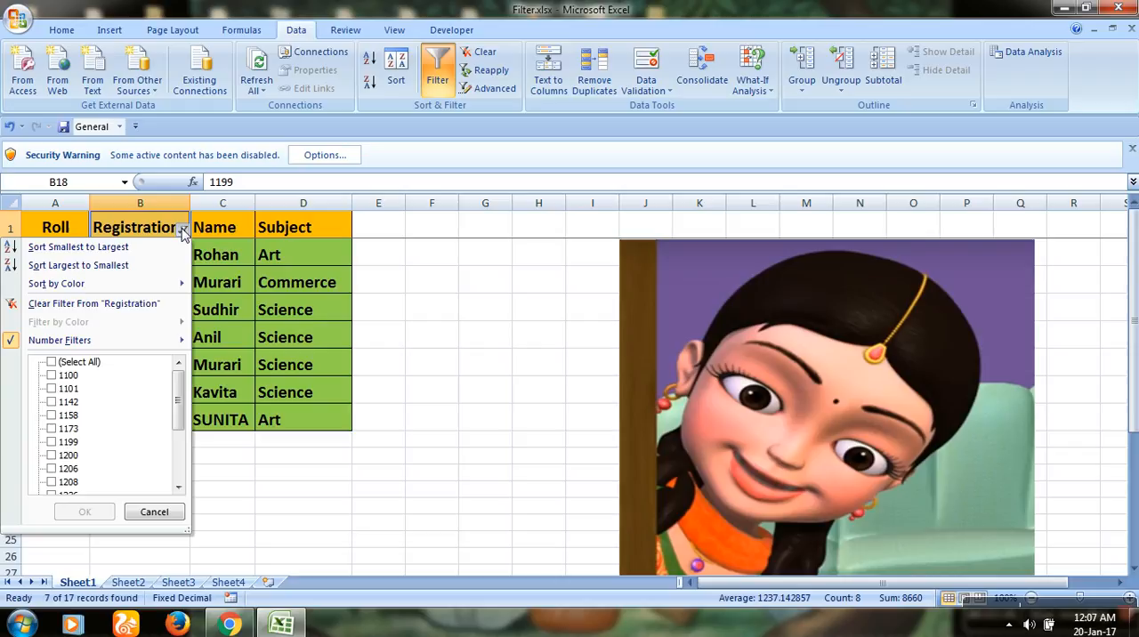
{"action": "mouse_move", "coordinate": [18, 345]}
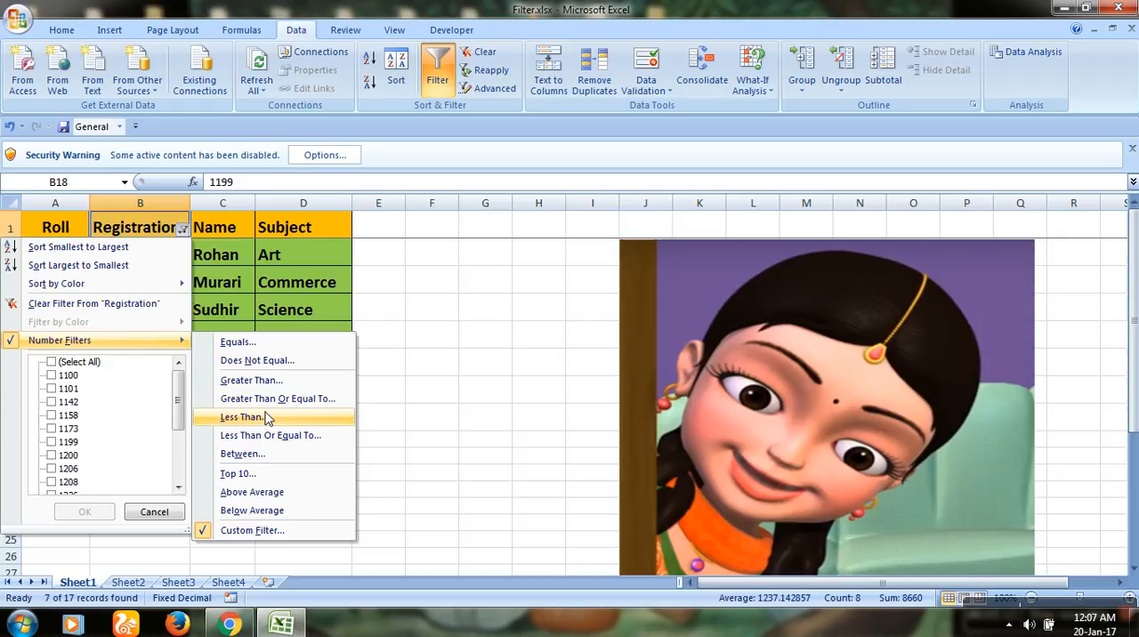
{"action": "left_click", "coordinate": [265, 383]}
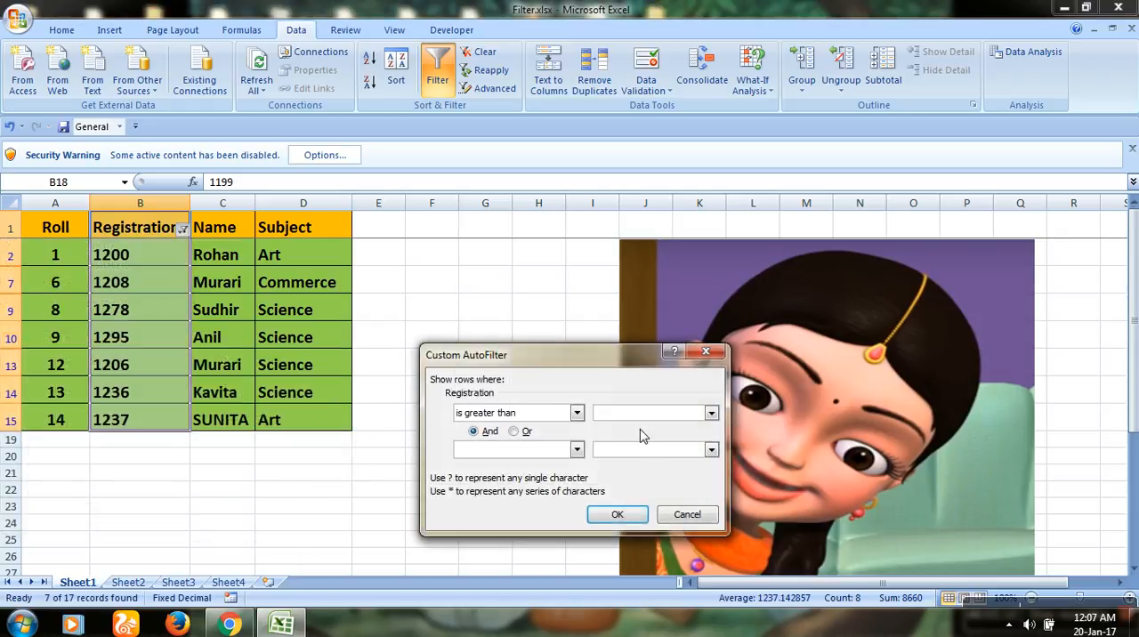
{"action": "type", "text": "1299"}
{"action": "key", "text": "Return"}
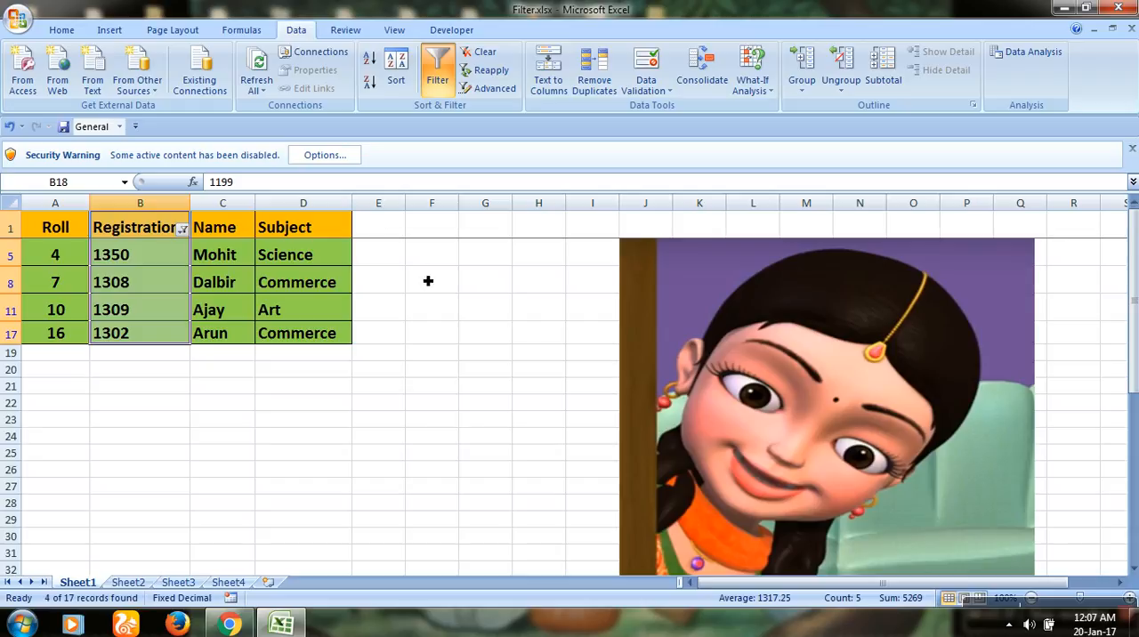
{"action": "left_click", "coordinate": [1095, 603]}
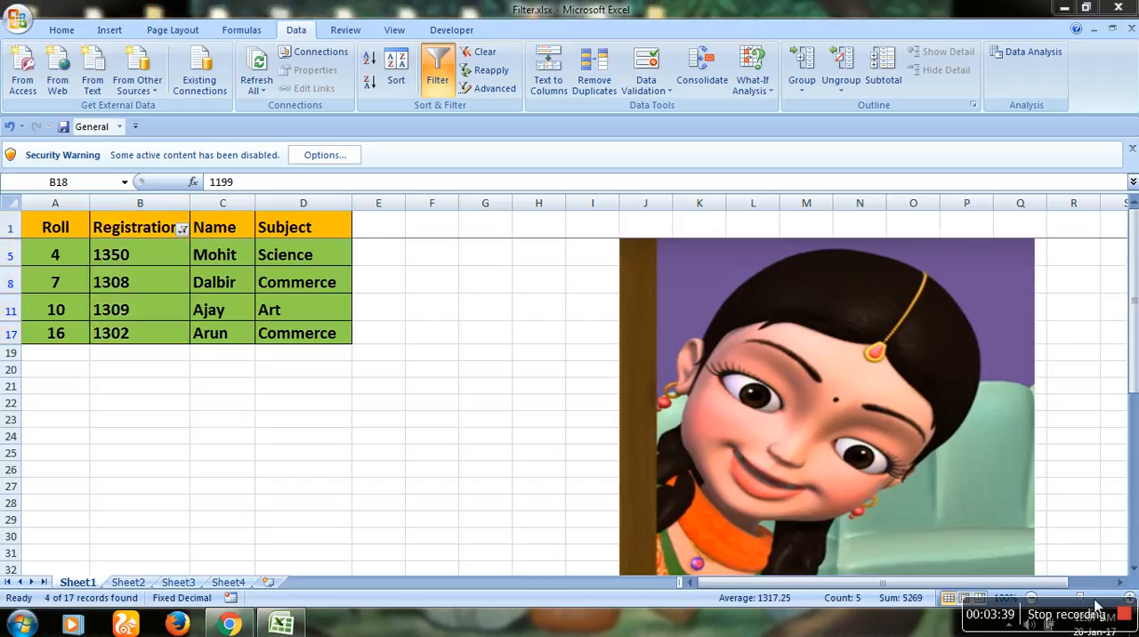